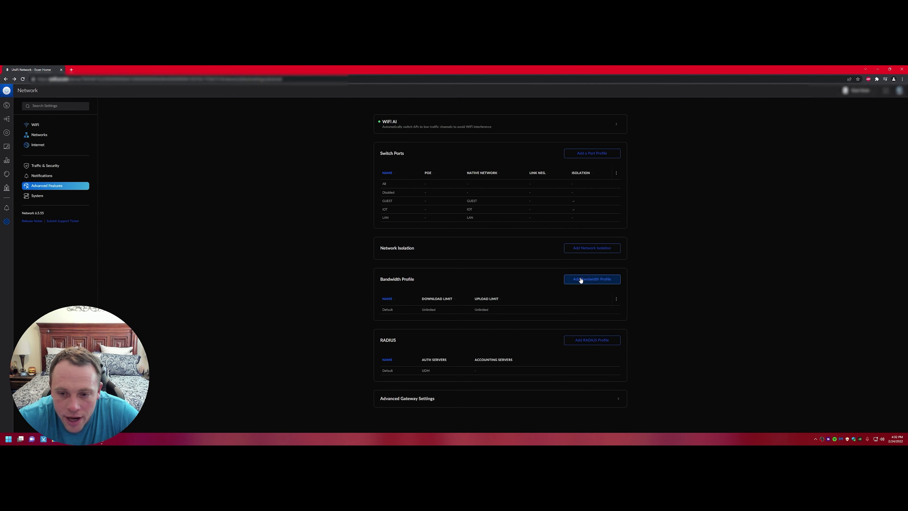
# Start a new bandwidth profile from the Bandwidth Profile section of Advanced Features.
pyautogui.click(592, 281)
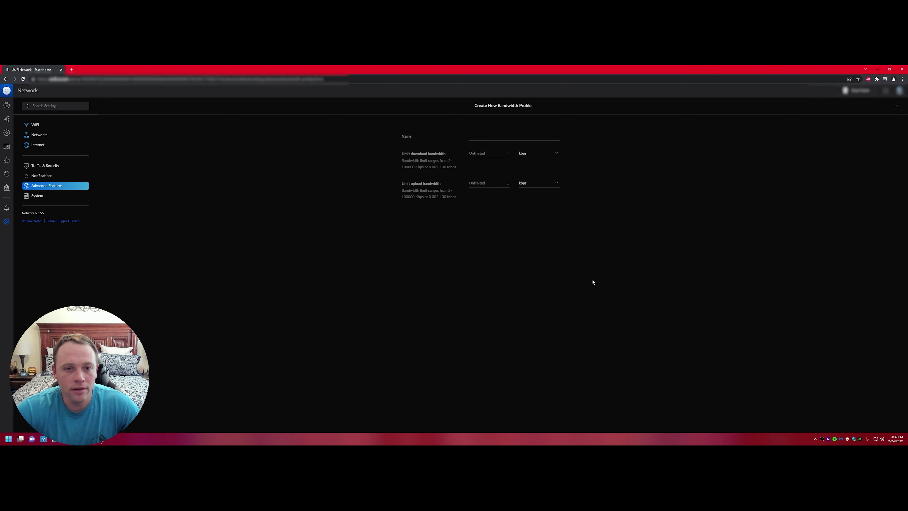
# Enter 'apple tv' as the new bandwidth profile's name.
pyautogui.click(501, 137)
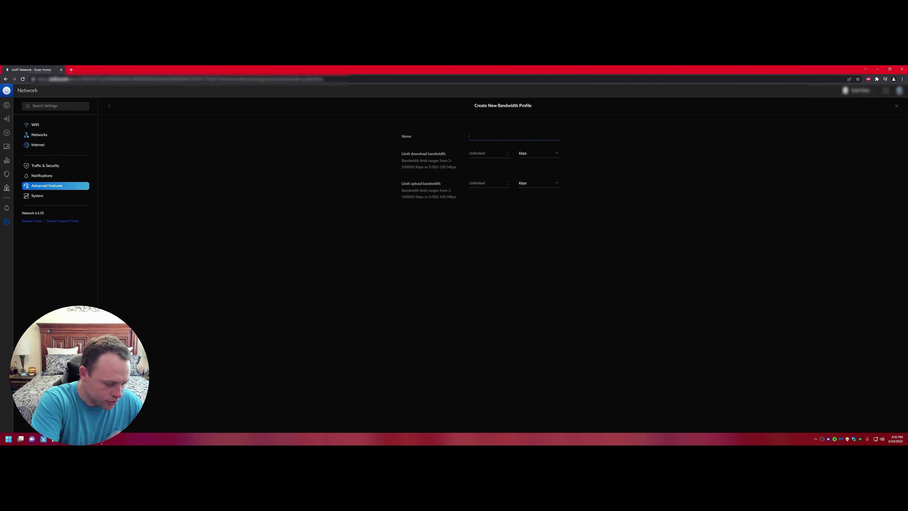
pyautogui.write('apple tv')
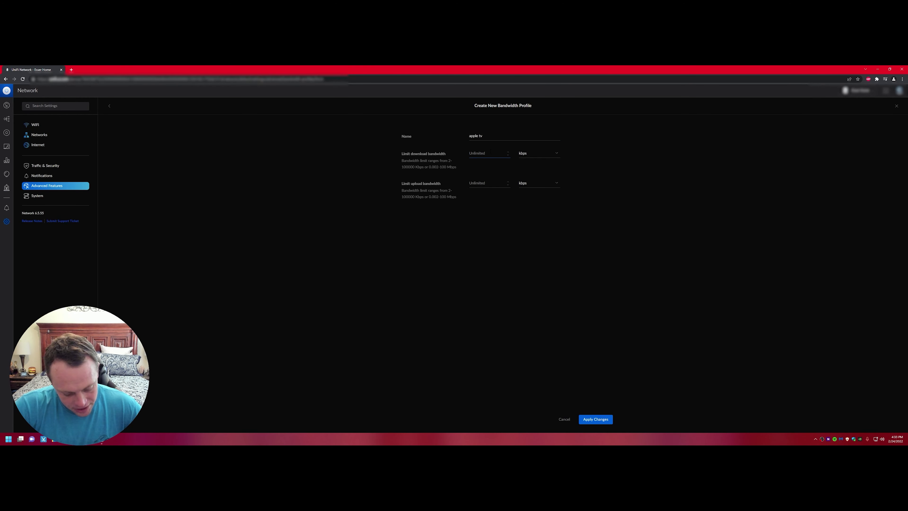
# Set the profile's download limit to 10 Mbps and upload to 2 Mbps, then save it.
pyautogui.write('10')
pyautogui.click(539, 154)
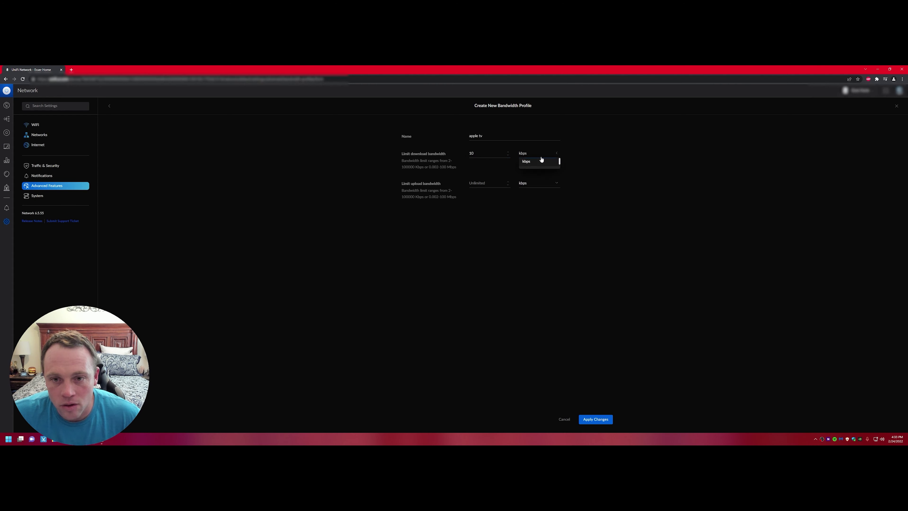
pyautogui.click(538, 172)
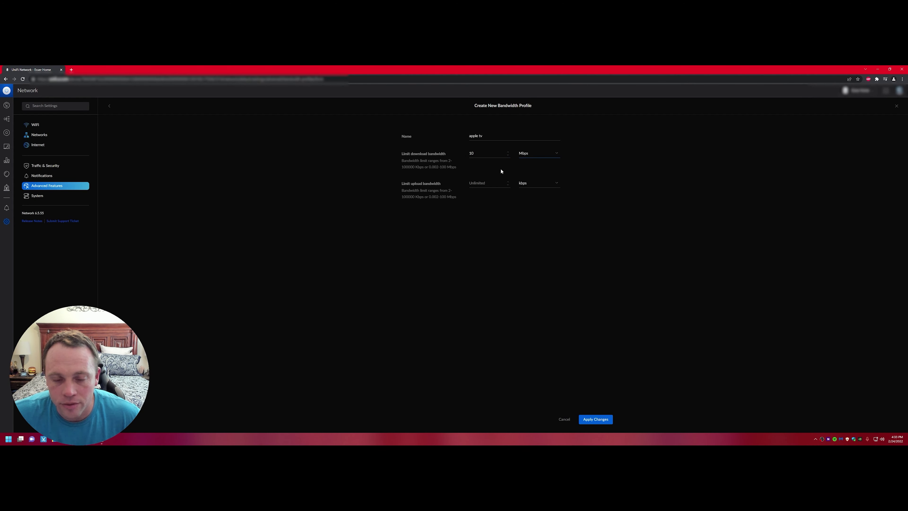
pyautogui.click(481, 184)
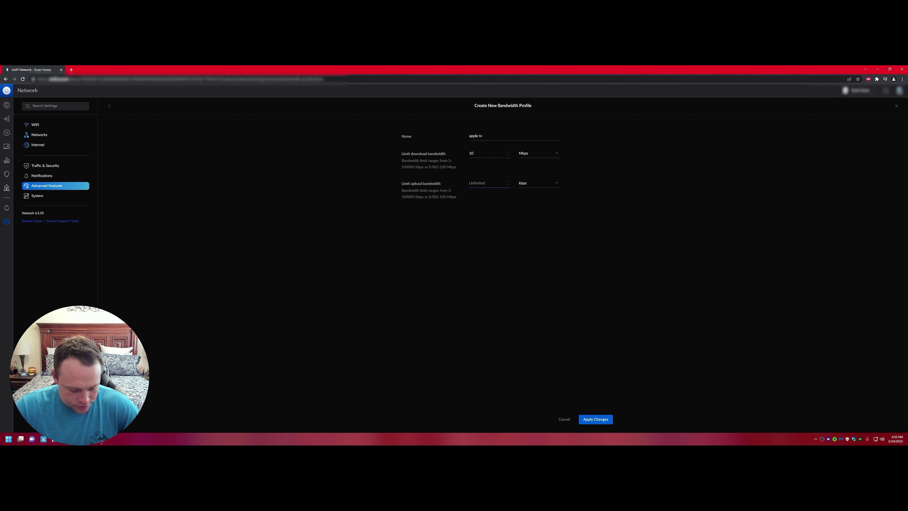
pyautogui.write('2')
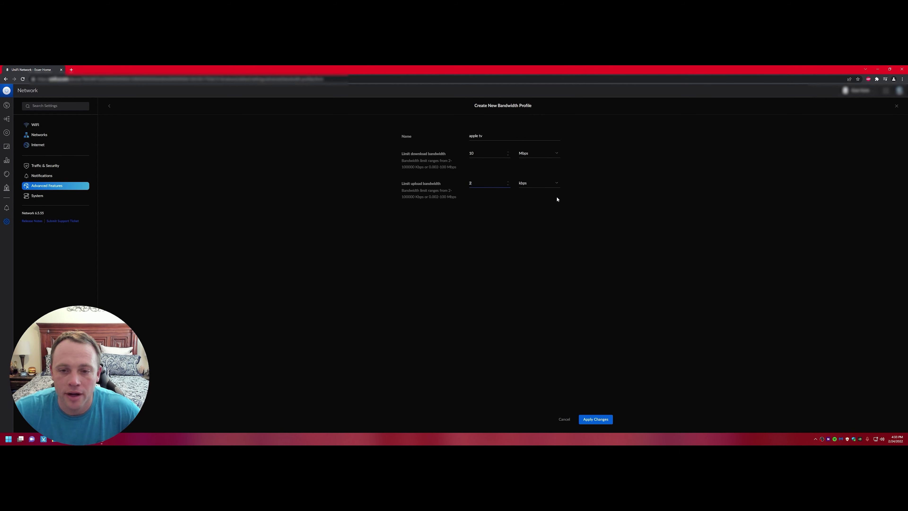
pyautogui.click(549, 183)
pyautogui.click(555, 203)
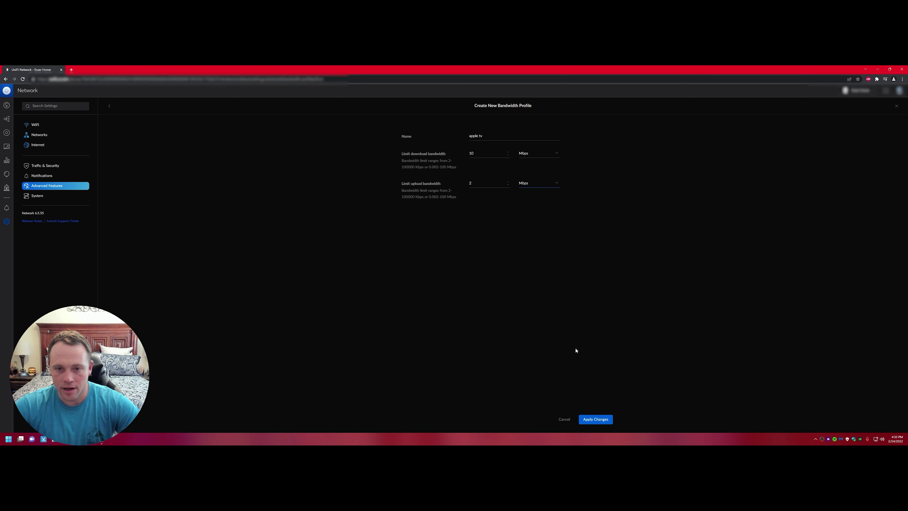
pyautogui.click(588, 420)
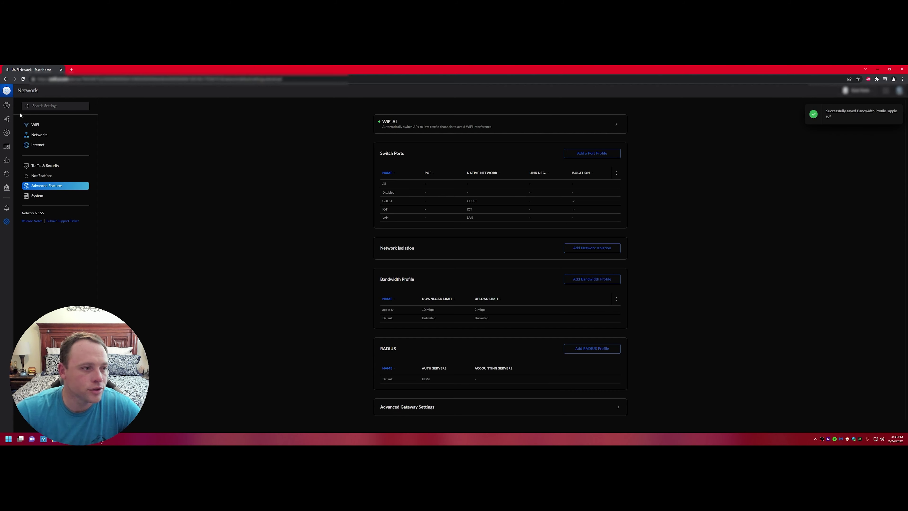
# Set the NVIDIA Shield living room client's bandwidth profile to apple tv and apply.
pyautogui.click(6, 147)
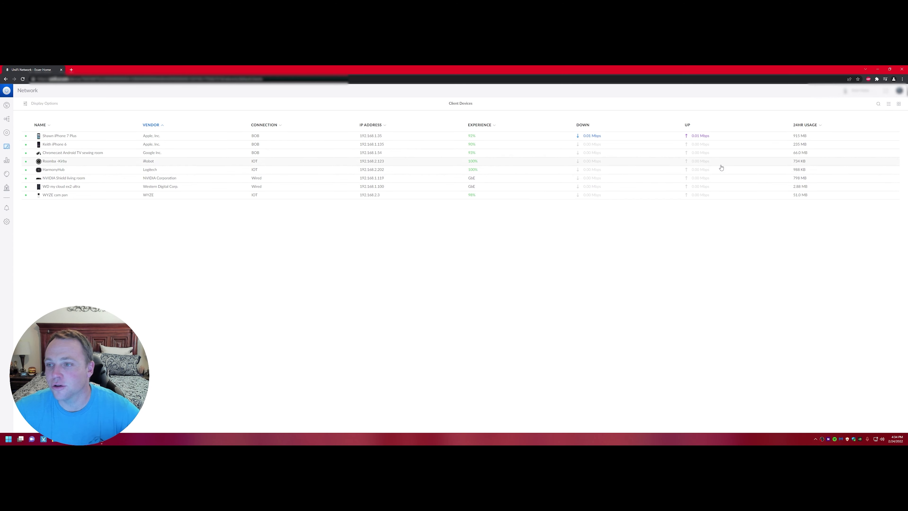
pyautogui.click(540, 179)
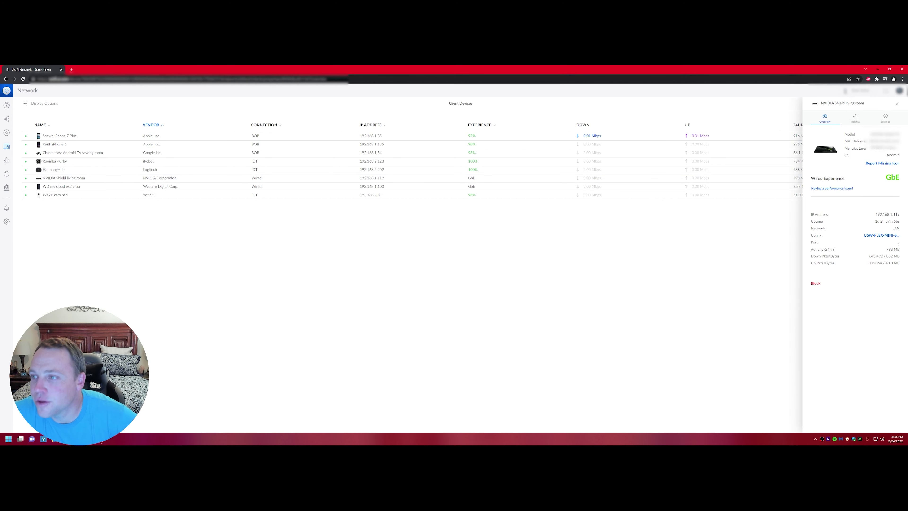
pyautogui.click(886, 117)
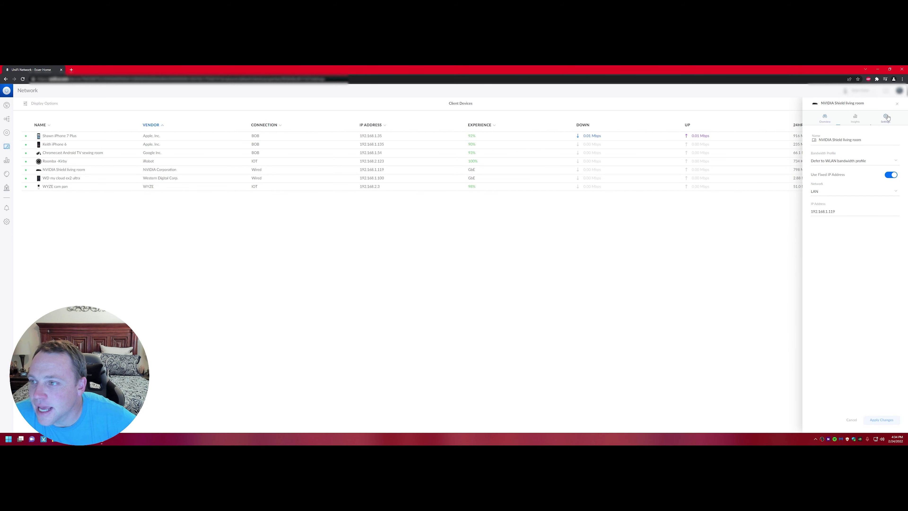
pyautogui.click(850, 161)
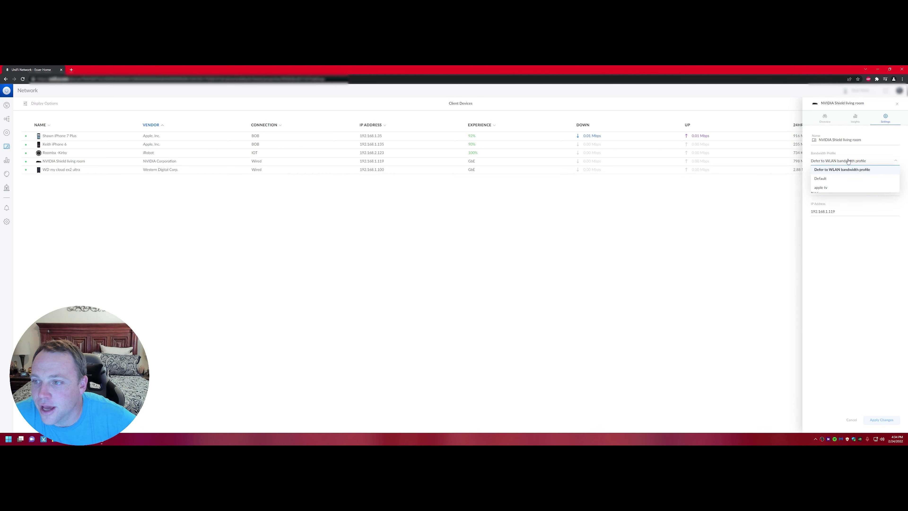
pyautogui.click(828, 188)
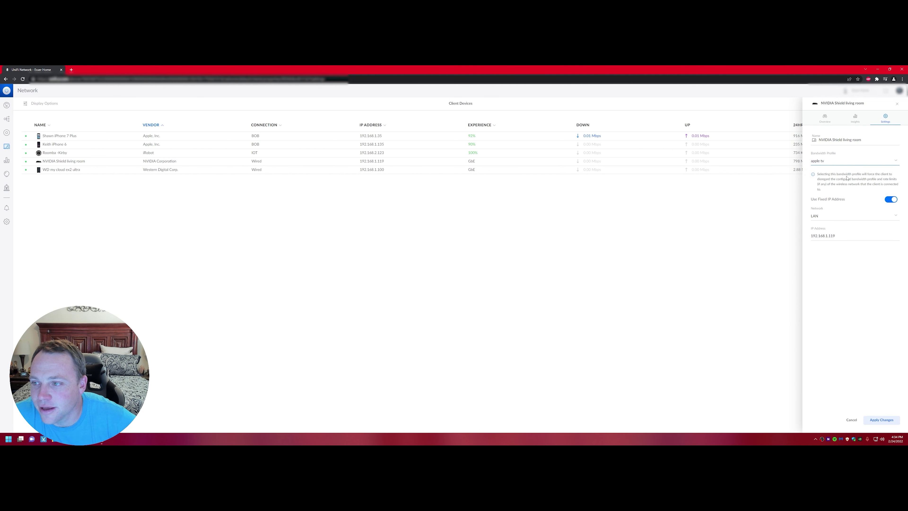
pyautogui.click(890, 421)
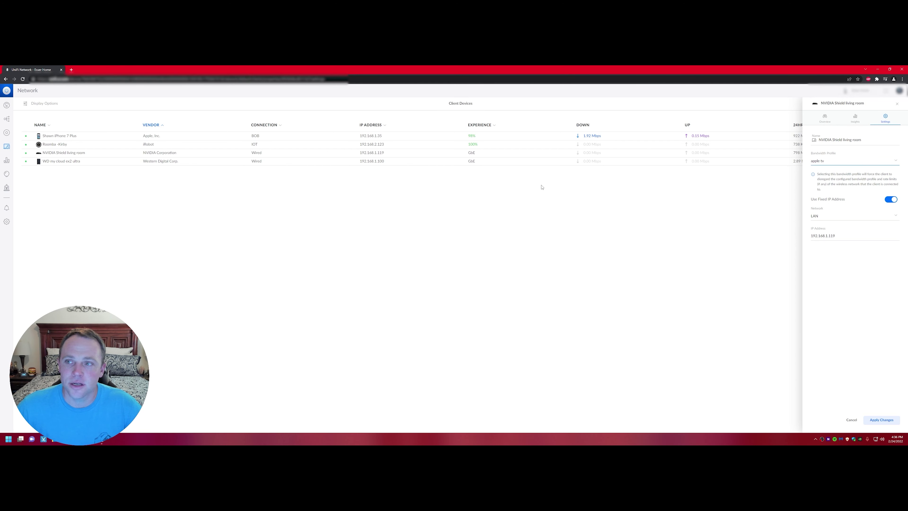
# Close the NVIDIA Shield living room details panel to return to Client Devices.
pyautogui.click(897, 103)
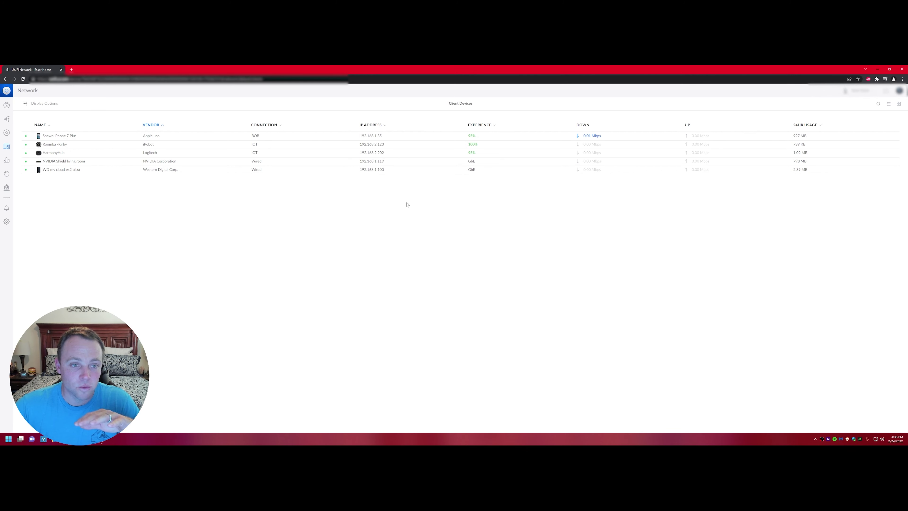
pyautogui.click(409, 161)
pyautogui.click(886, 118)
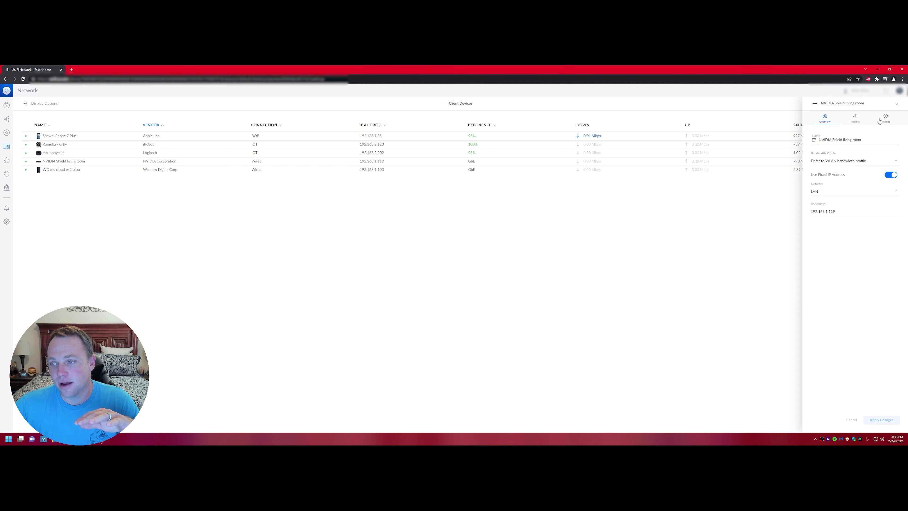
pyautogui.click(855, 161)
pyautogui.click(552, 280)
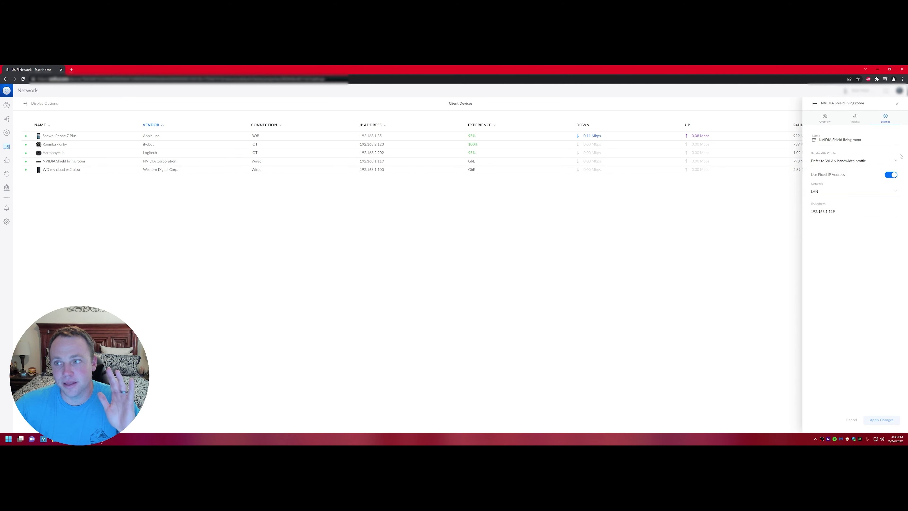
pyautogui.click(897, 104)
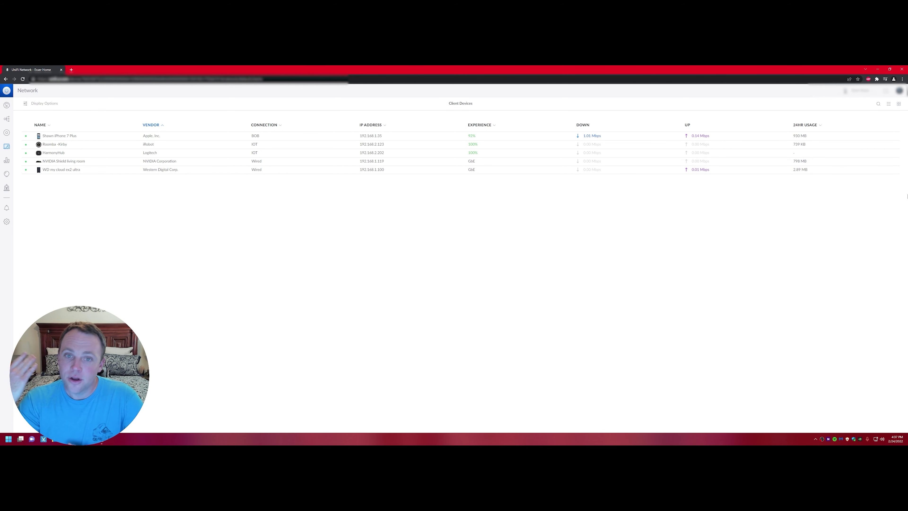
pyautogui.click(109, 161)
pyautogui.click(886, 118)
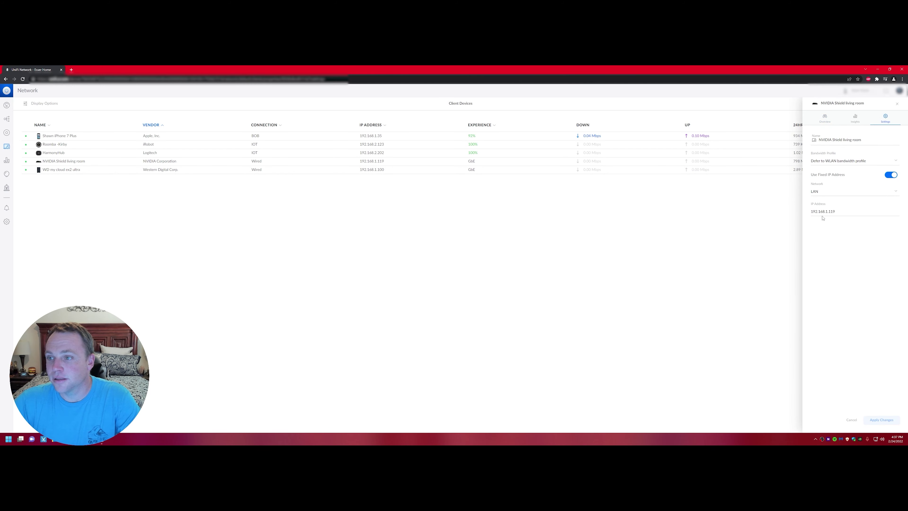
pyautogui.click(891, 174)
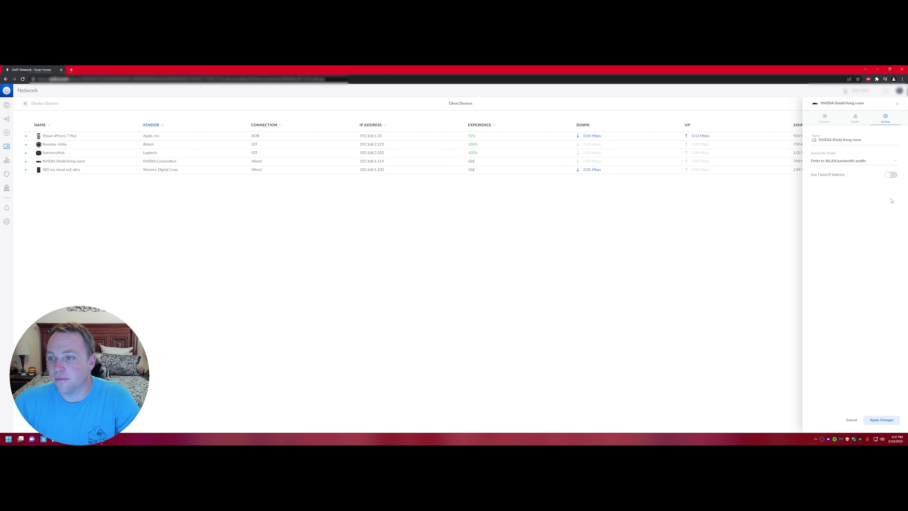
pyautogui.click(891, 174)
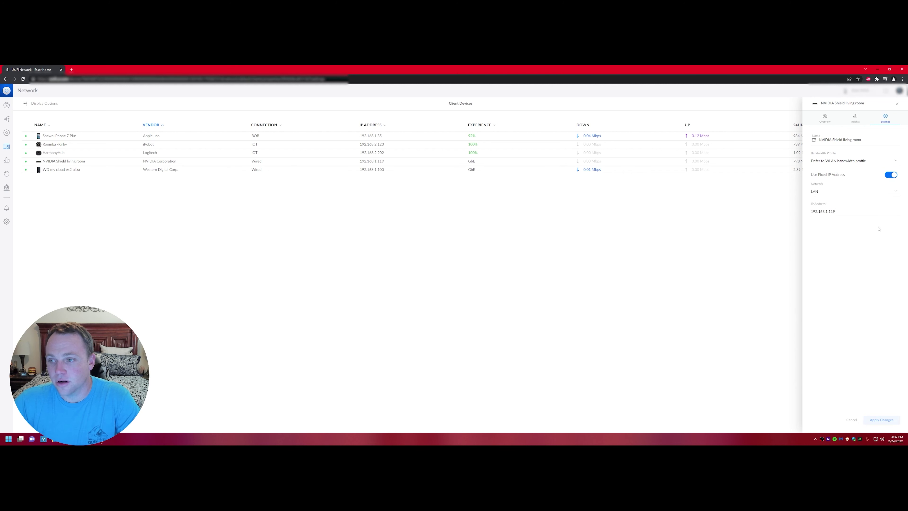
pyautogui.click(828, 191)
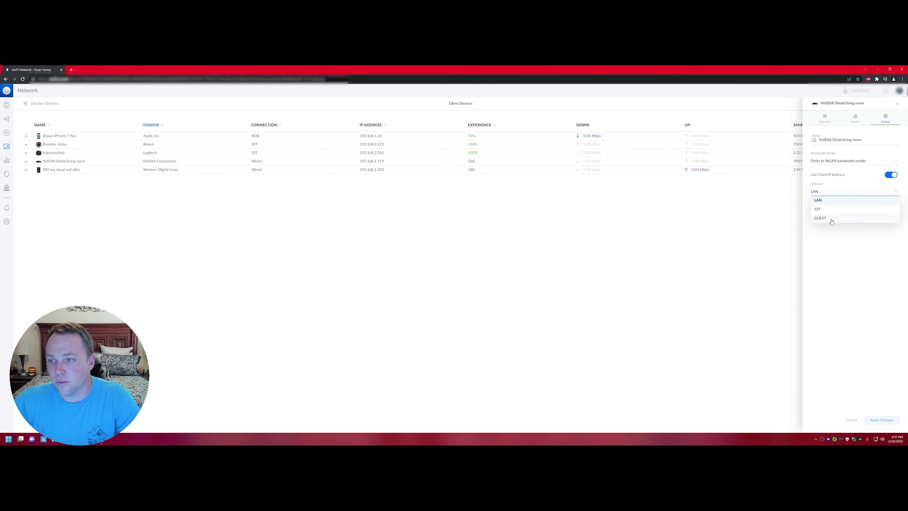
pyautogui.click(828, 275)
pyautogui.click(860, 212)
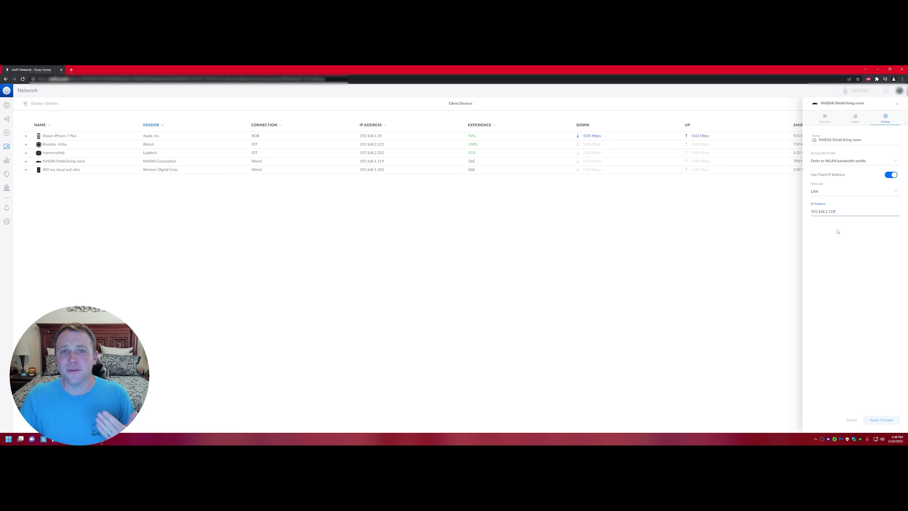
pyautogui.click(897, 104)
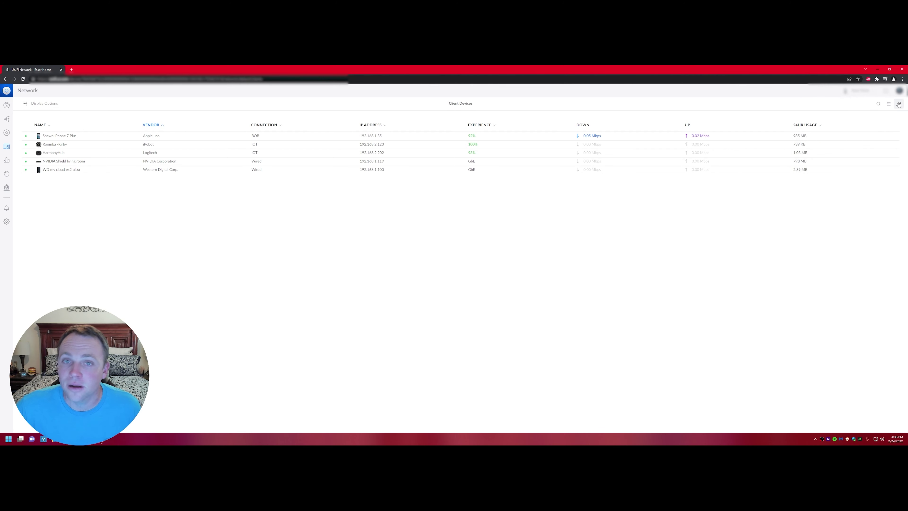